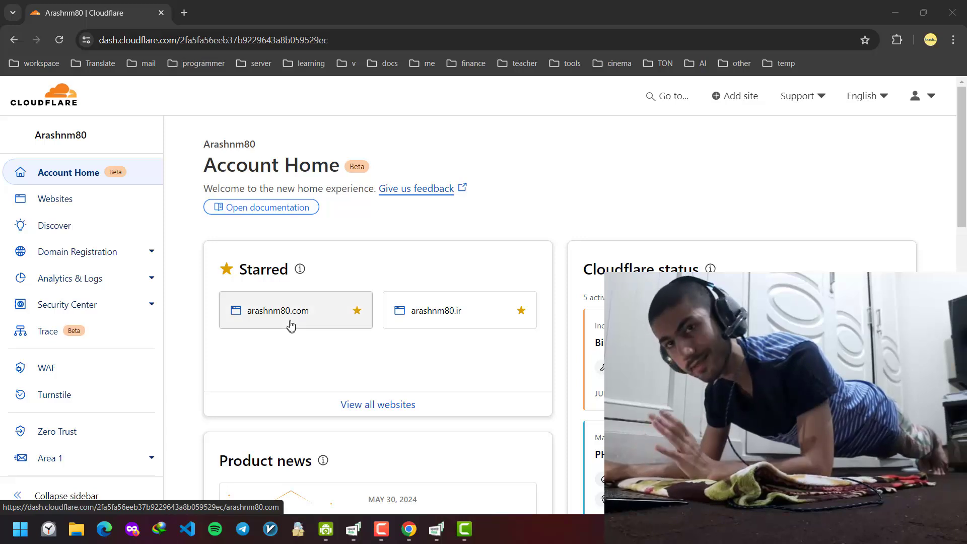
Open the arashnm80.com site's Email Routing section and show its Routing rules
left_click(291, 323)
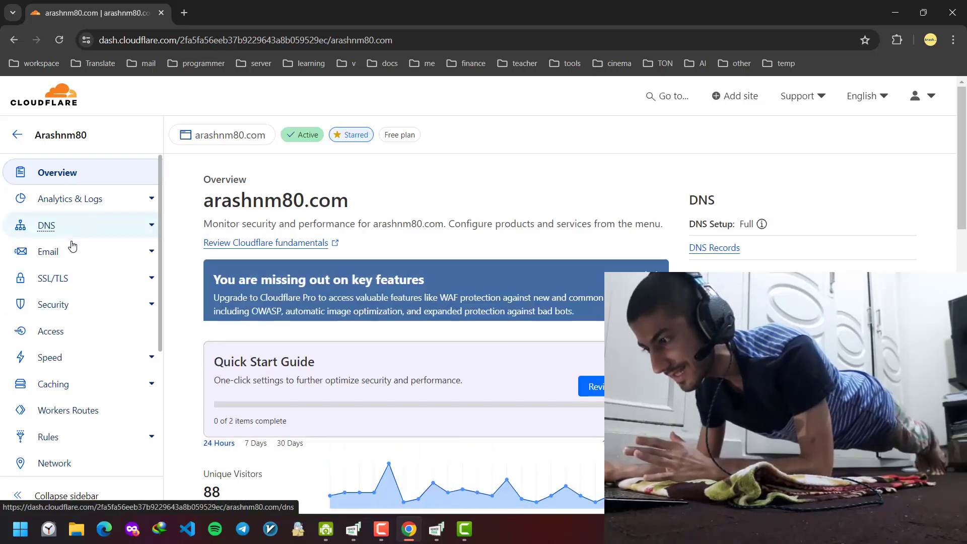
left_click(63, 258)
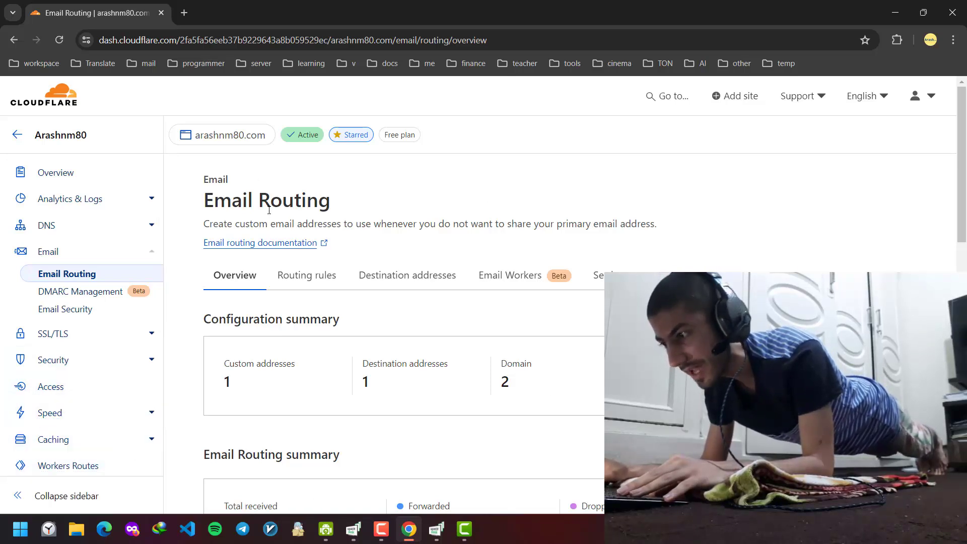
left_click_drag(966, 215, 964, 468)
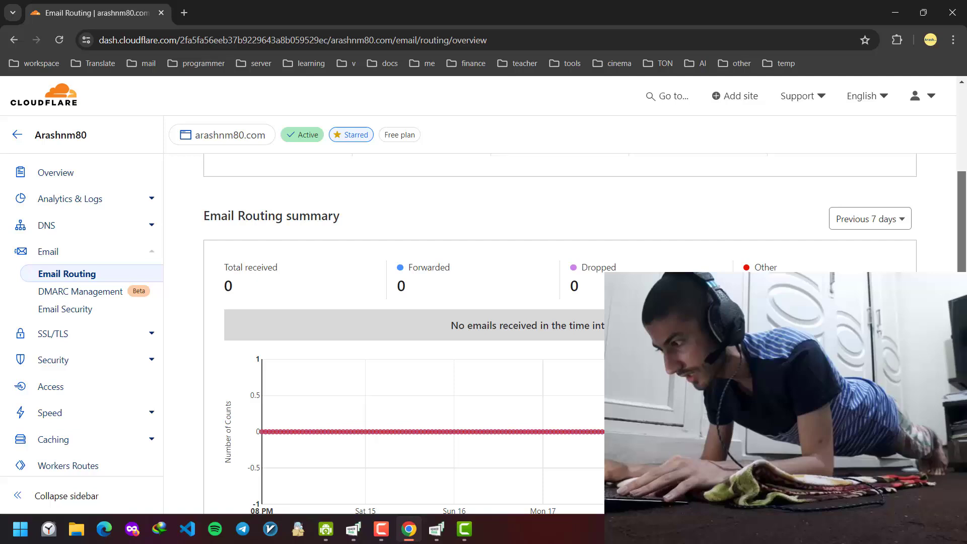
scroll(329, 258, "up", 10)
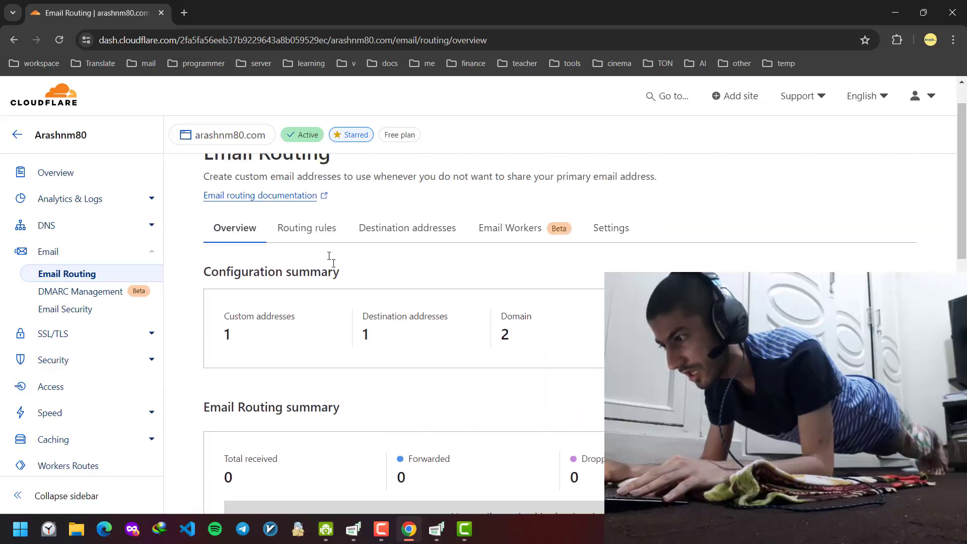
left_click(309, 230)
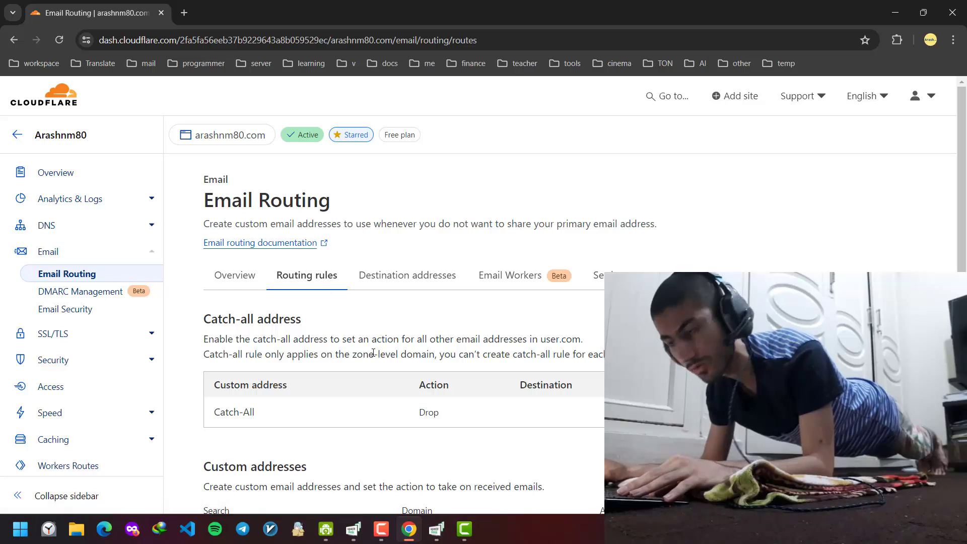
scroll(533, 406, "down", 1)
scroll(566, 321, "down", 1)
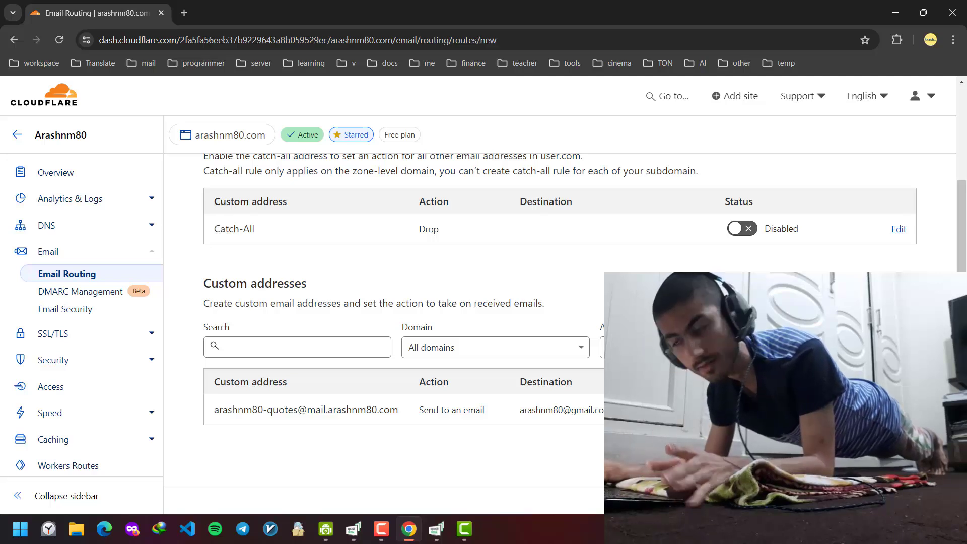
Save custom address this-is-an-example-address with Send to an email action to the Gmail destination
left_click(876, 347)
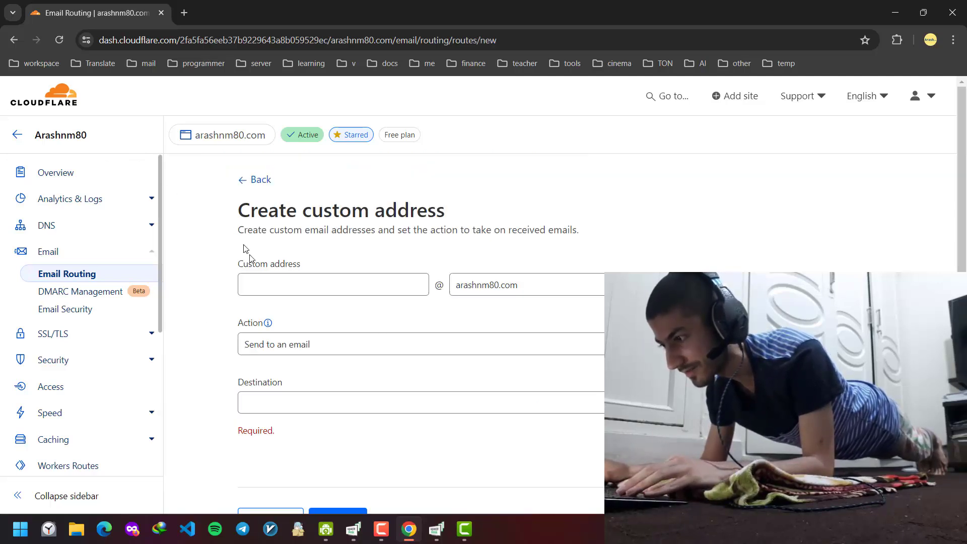
left_click(281, 283)
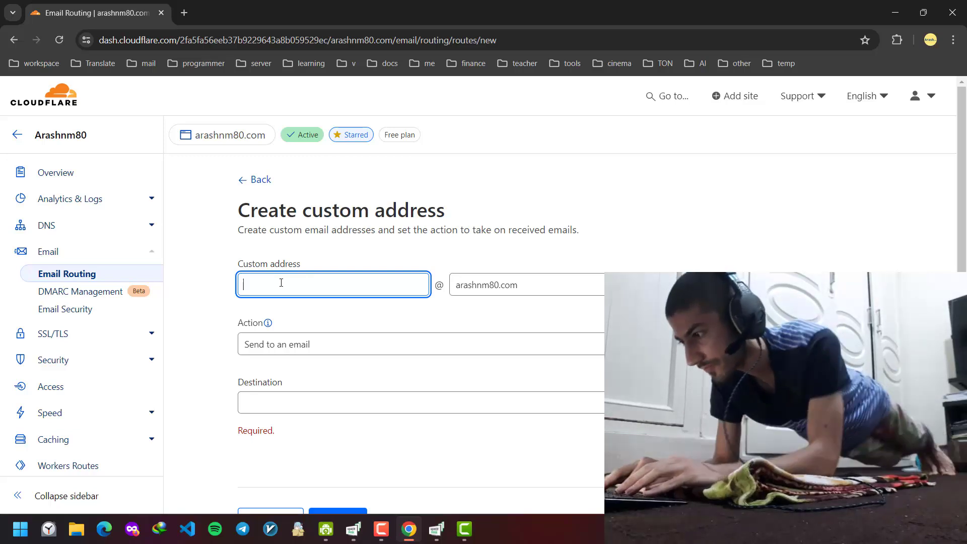
type("this")
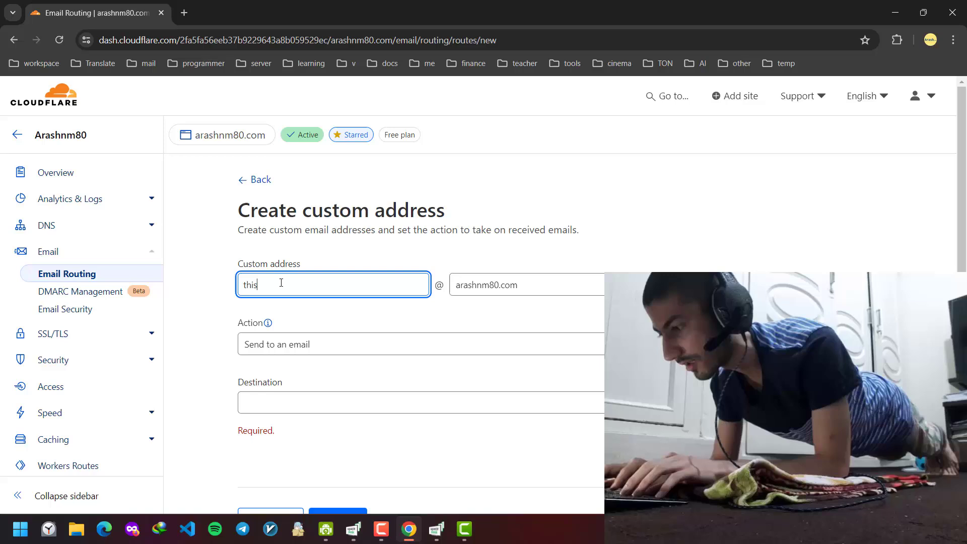
type("-is-an-exam")
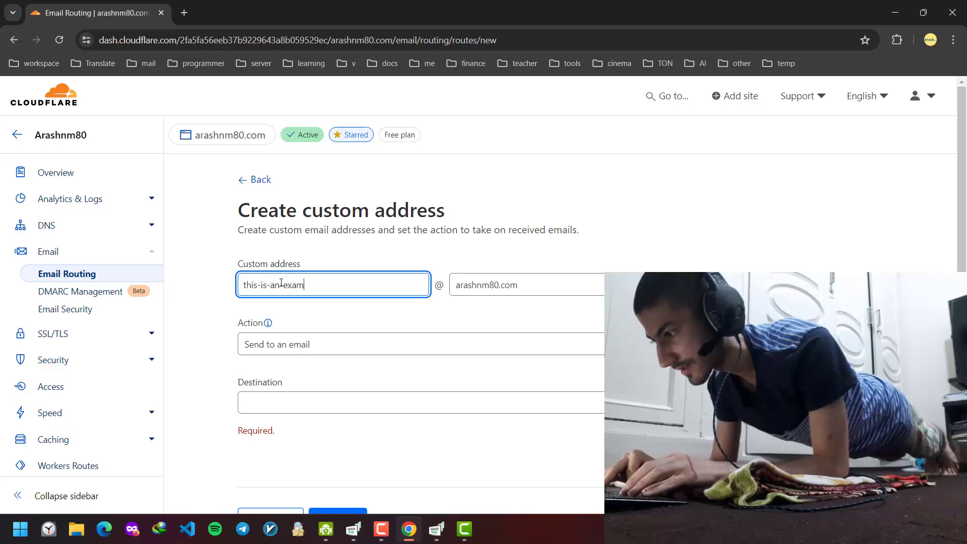
type("ple-add")
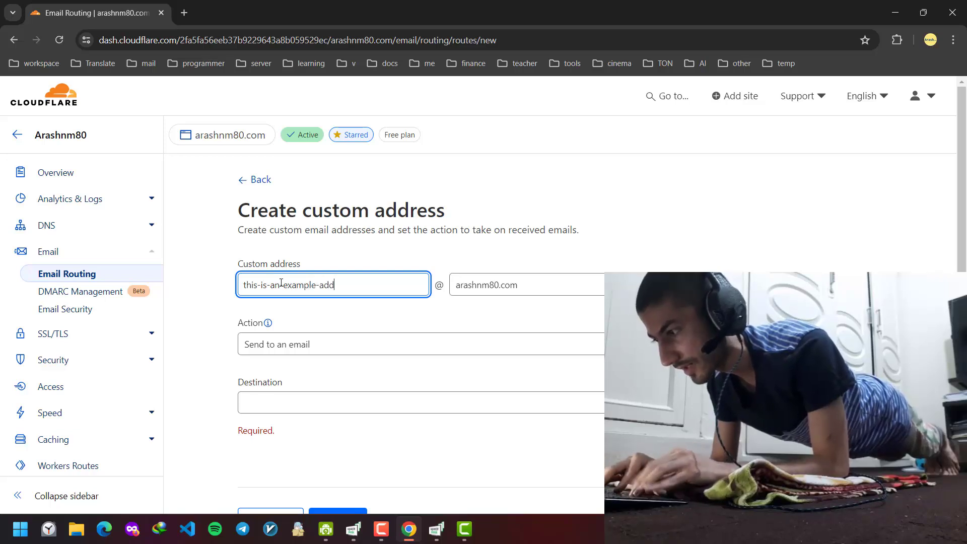
type("ress")
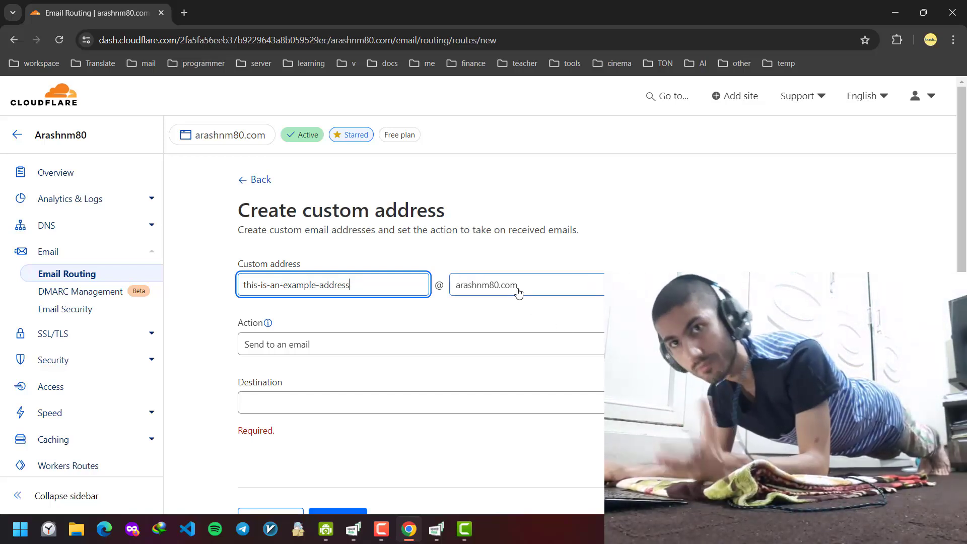
left_click(315, 351)
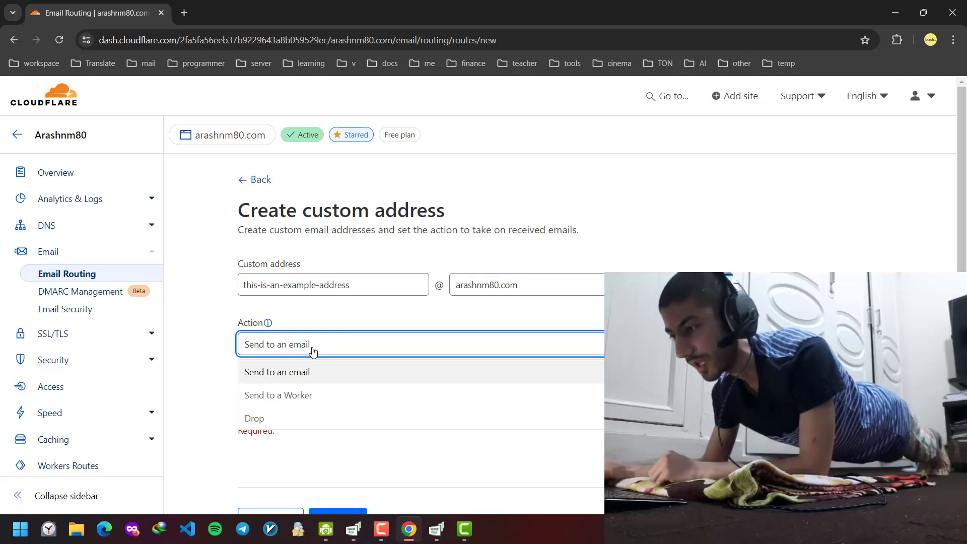
left_click(284, 381)
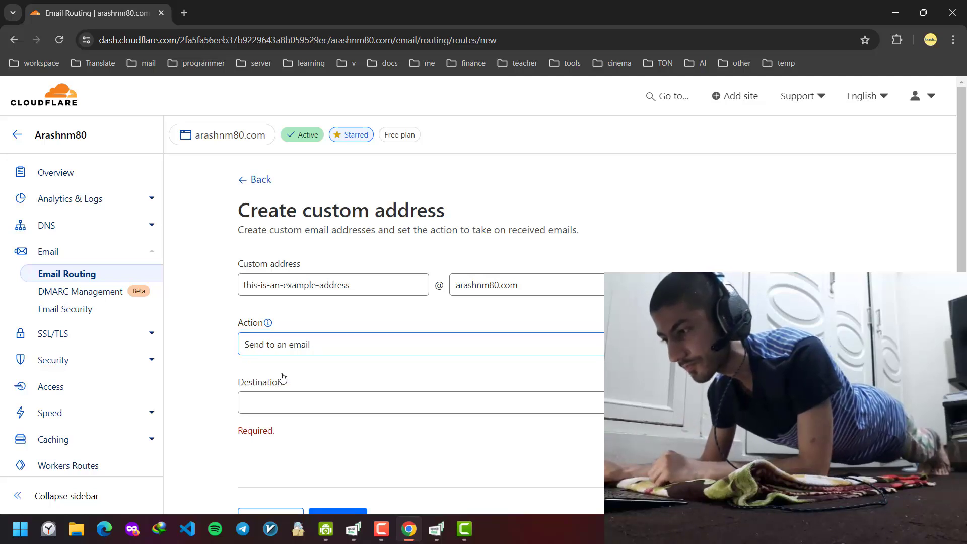
left_click(290, 408)
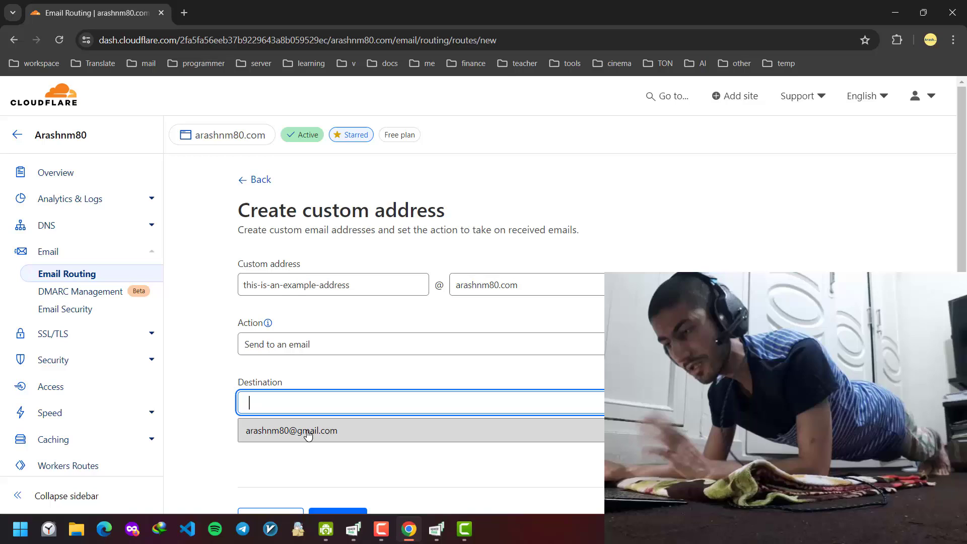
left_click(308, 432)
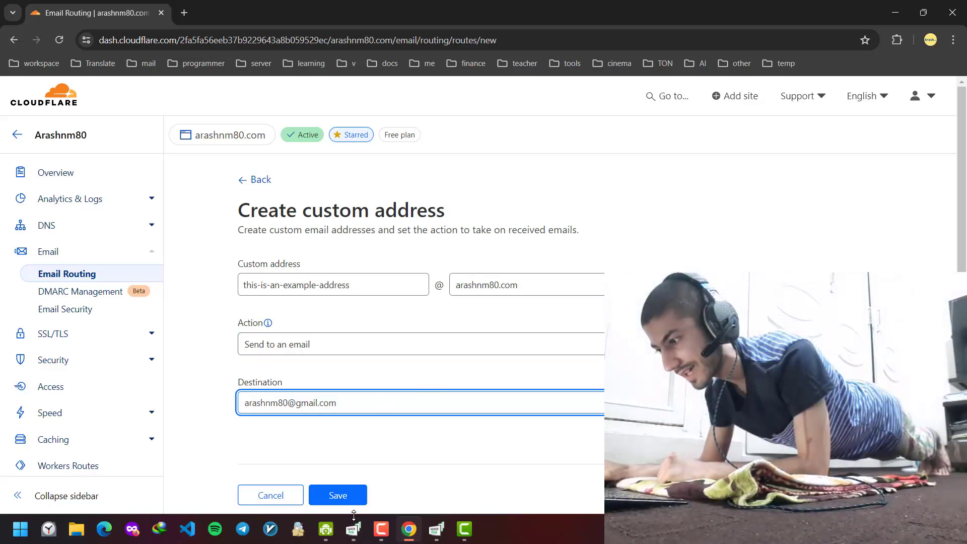
left_click(347, 498)
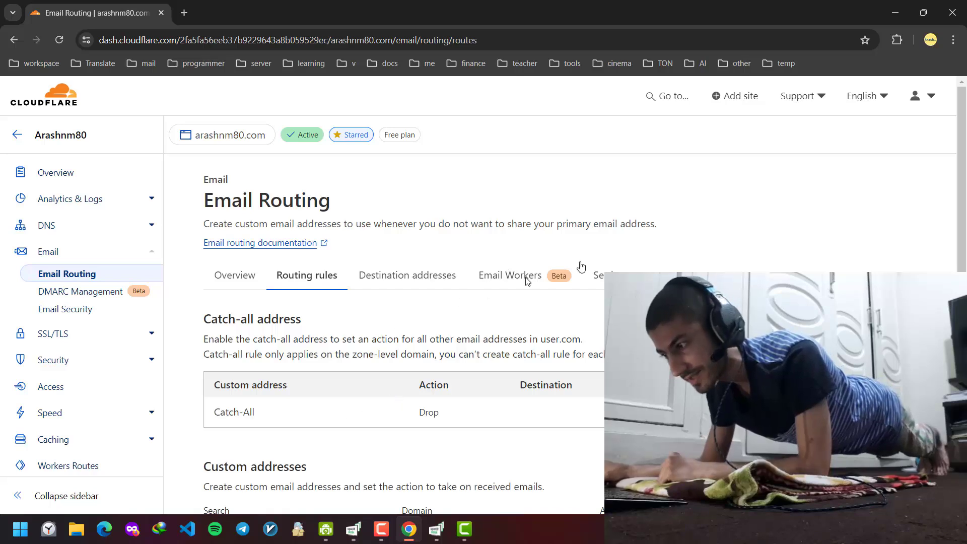
scroll(581, 267, "down", 4)
left_click_drag(194, 326, 408, 317)
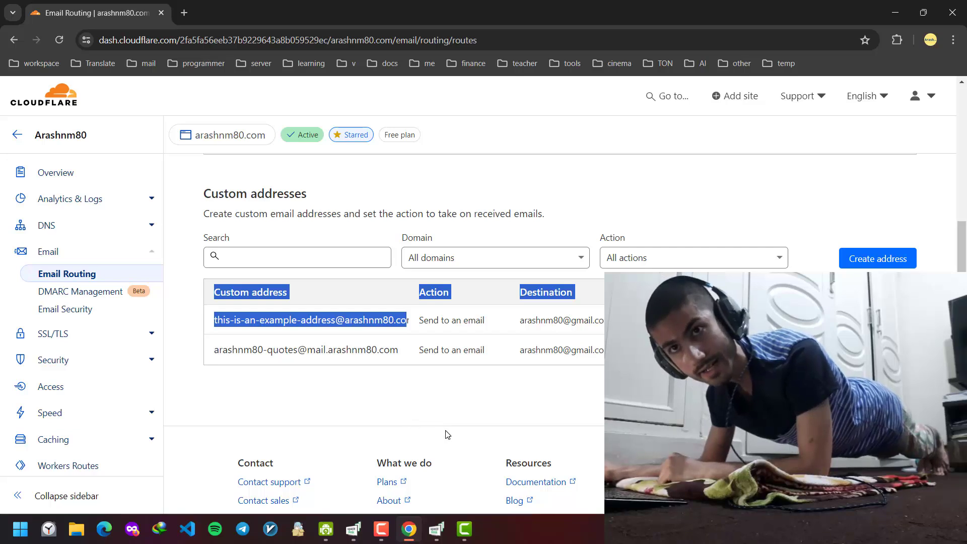
left_click(441, 416)
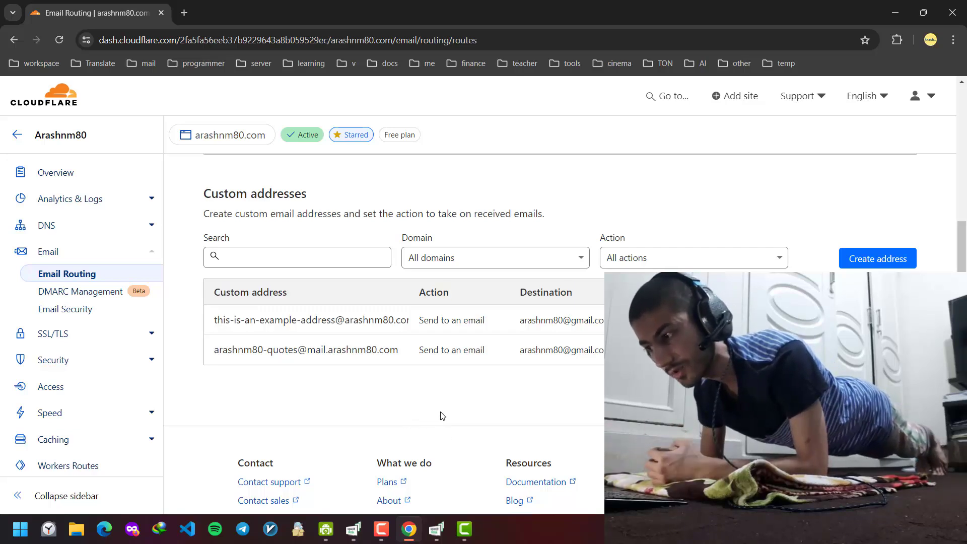